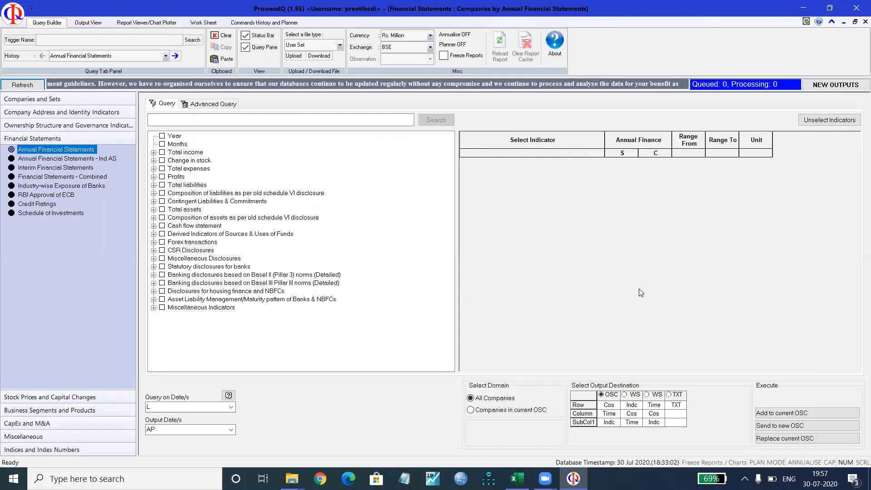
Search the Prowess database by company name for RELIANCE INDUSTRIES and add the match to the selected companies
click(70, 99)
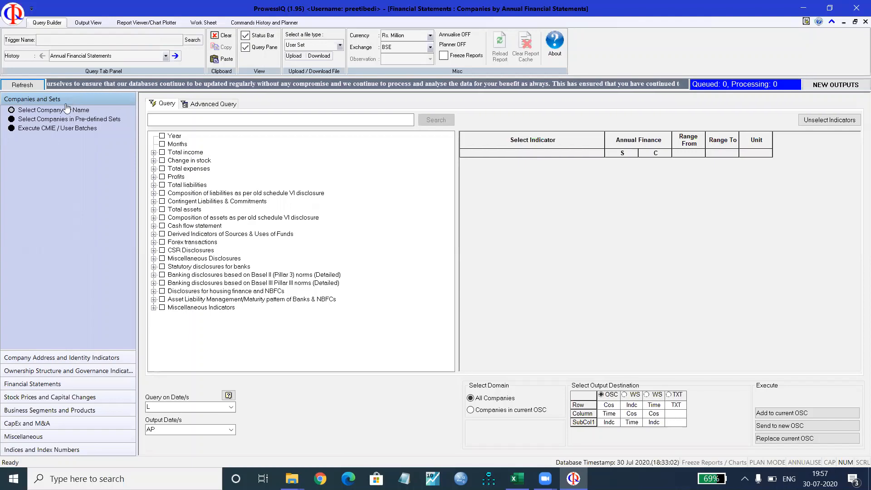
click(57, 111)
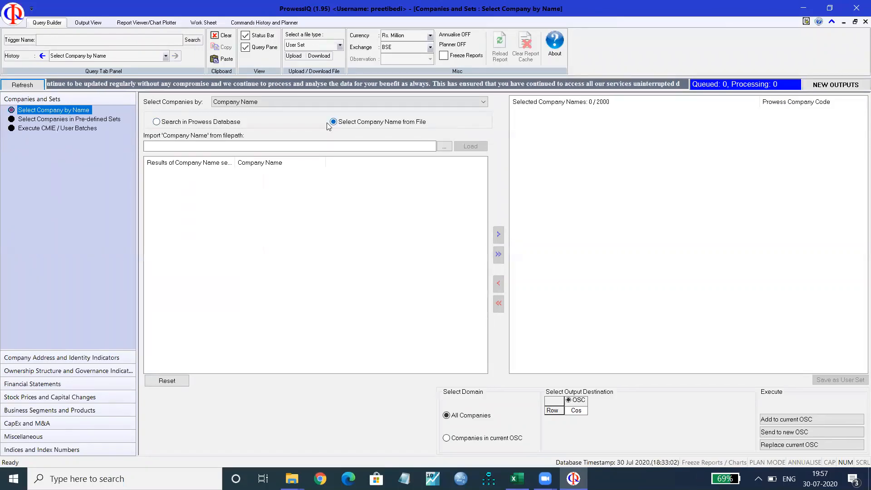
click(156, 122)
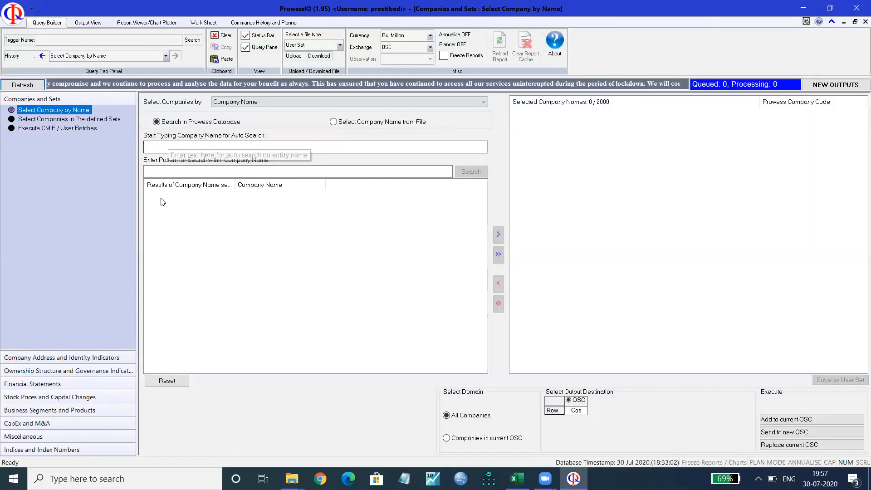
click(161, 148)
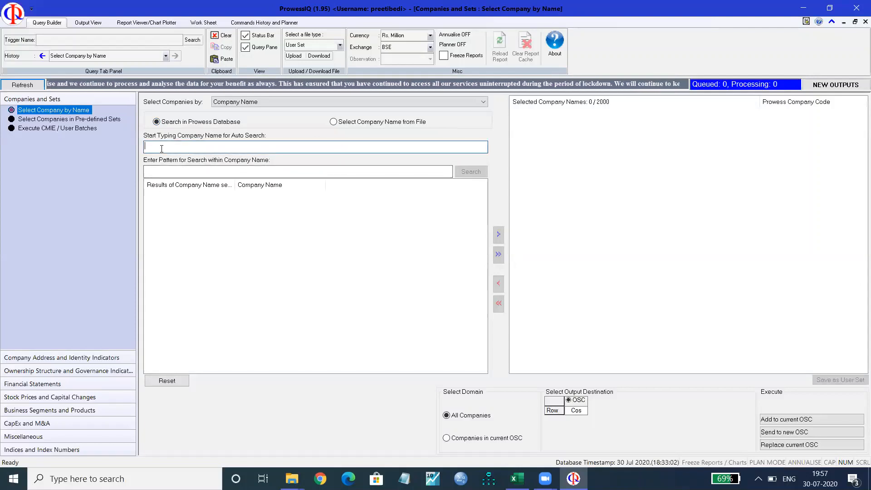
text(RELIANC)
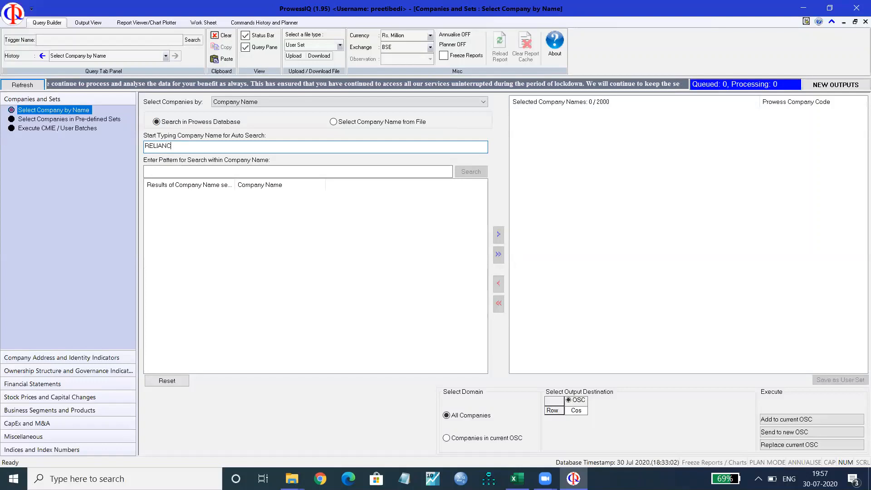
text(E INDU)
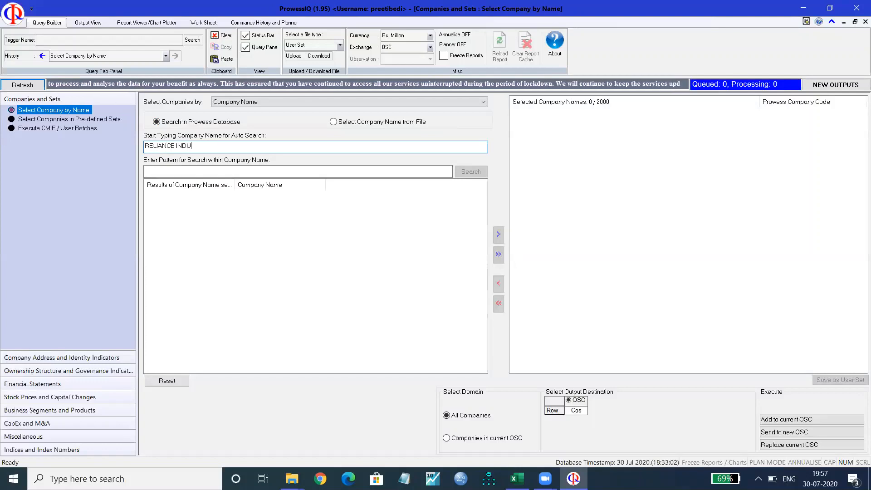
text(STRIES)
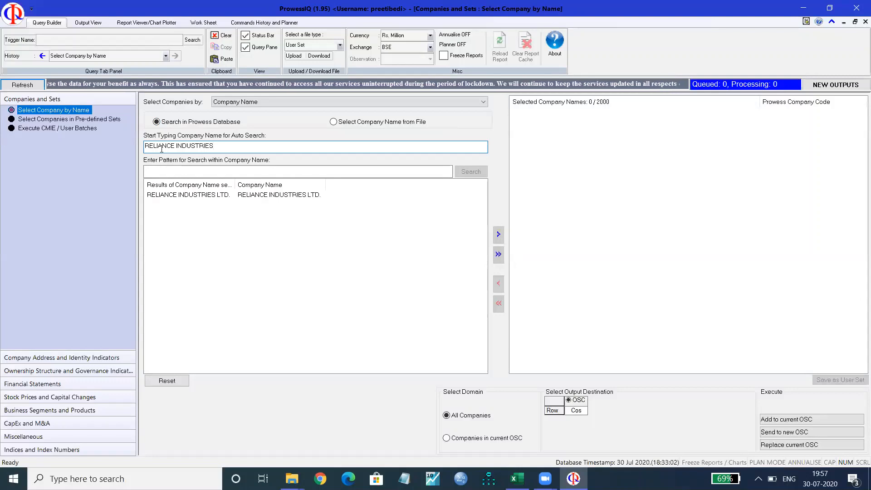
click(498, 255)
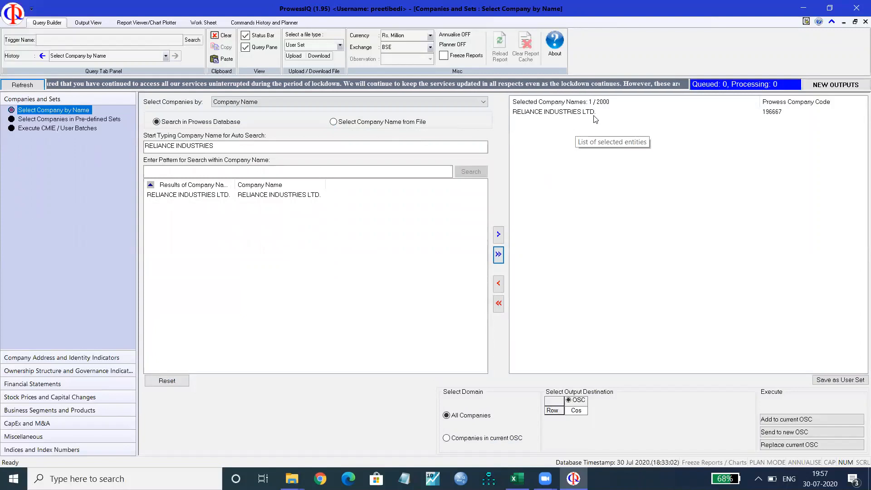
Change the company source to selection from a file and clear Reliance Industries Ltd. from both the results and the selected companies
click(334, 123)
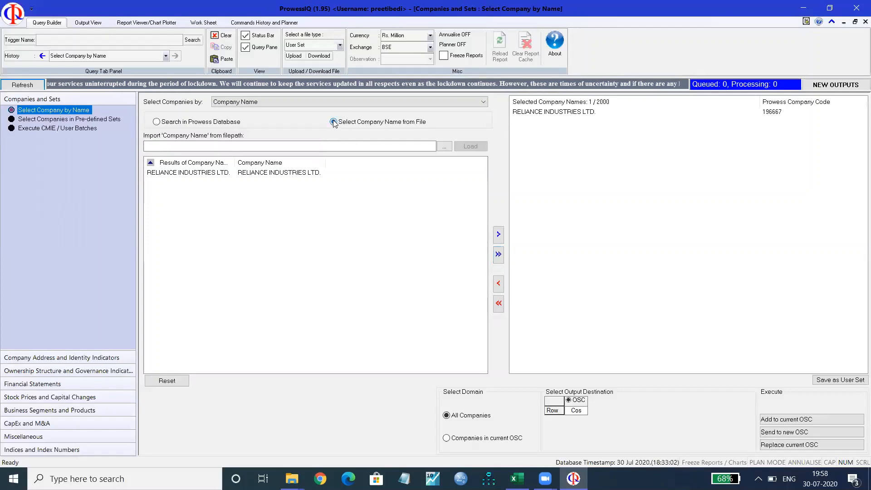
click(168, 382)
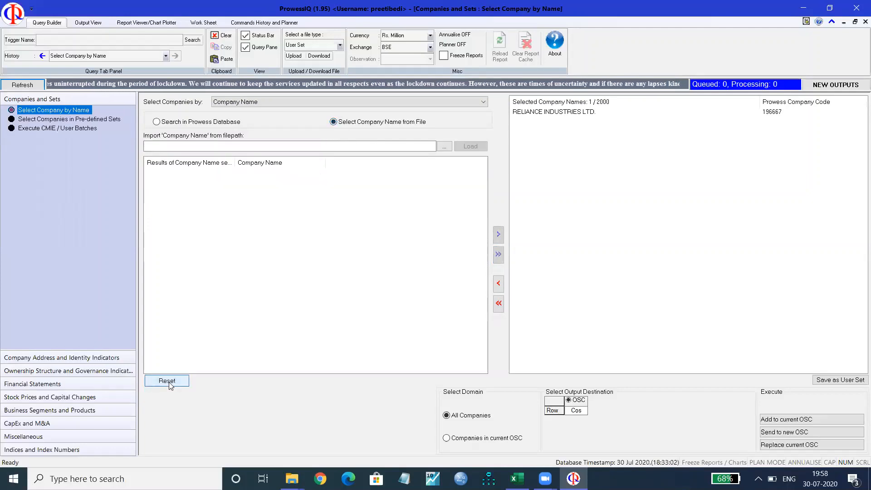
click(562, 112)
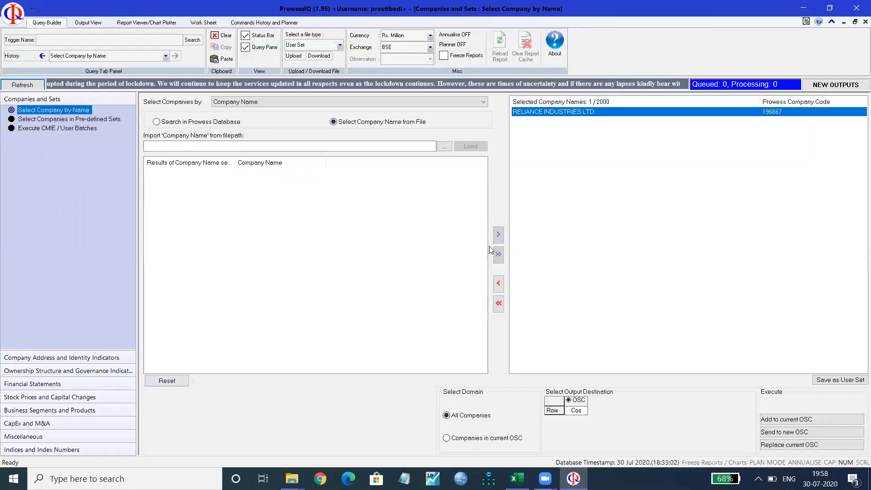
click(502, 284)
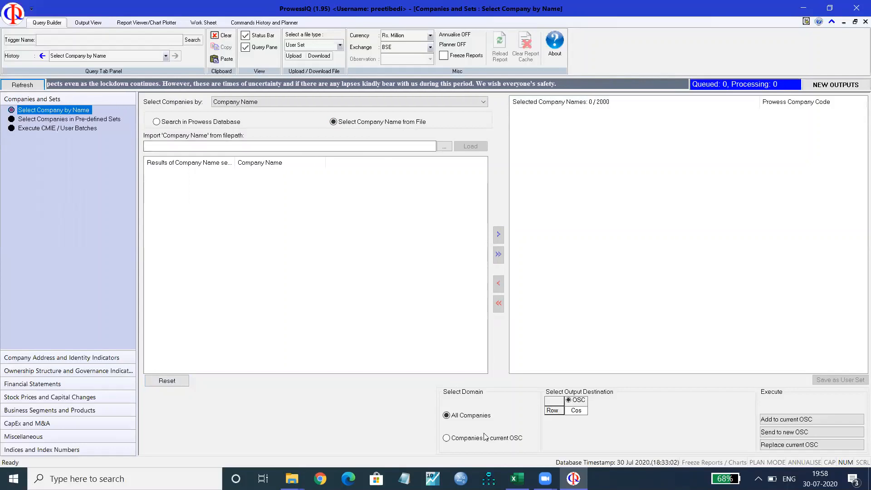
Switch to the Prowess_Csr data workbook in Excel and copy the company names in cells A7 to A56
key(alt+Tab)
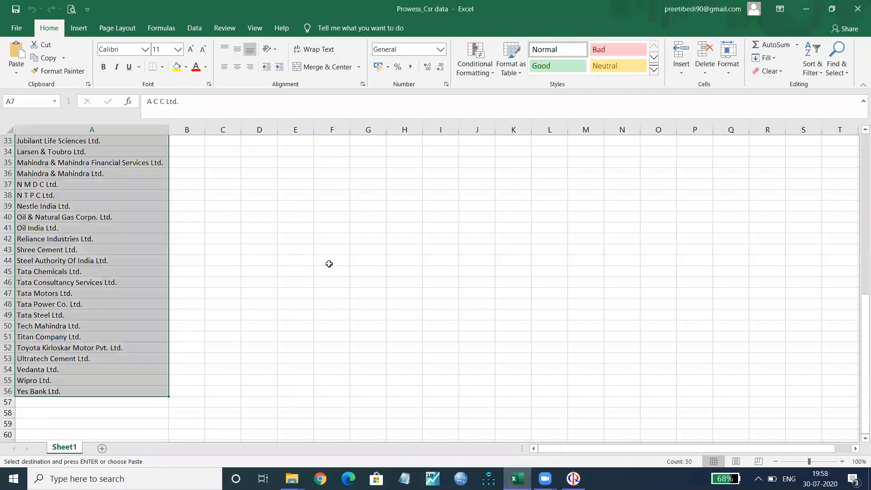
click(322, 259)
scroll(322, 259, up, 7)
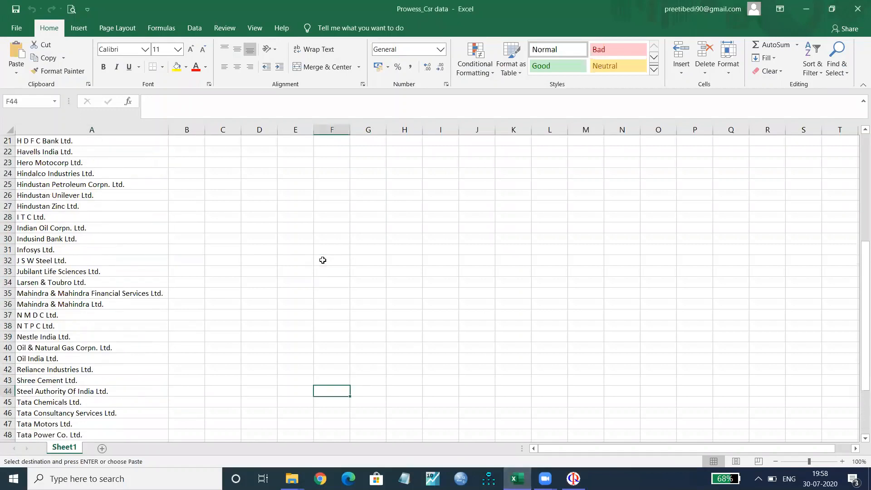
scroll(322, 260, up, 4)
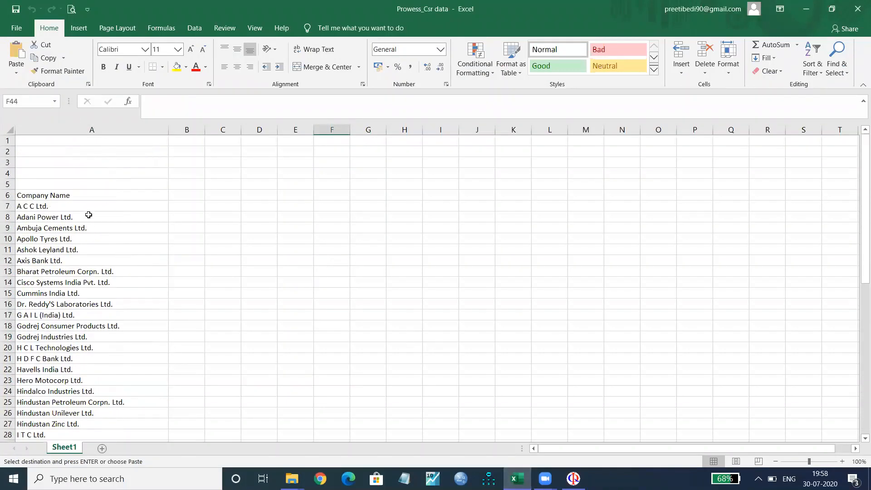
click(88, 208)
mouse_move(88, 208)
mouse_down()
mouse_move(88, 437)
mouse_move(89, 401)
mouse_up()
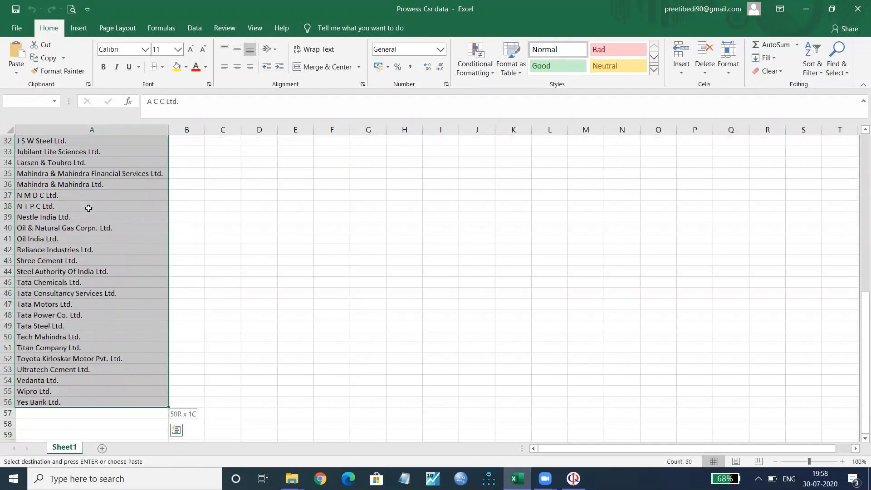
key(ctrl+c)
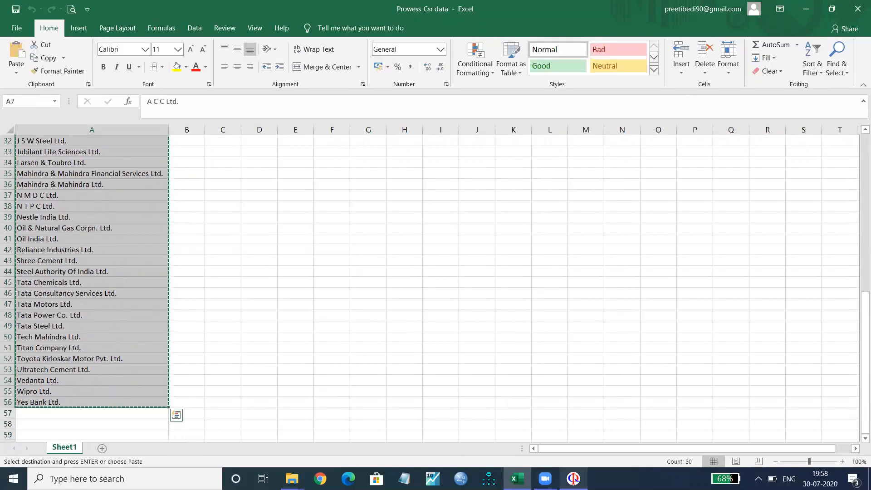
Switch back to ProwessIQ, paste the copied company names into the results list and add them all to the selected companies
click(573, 478)
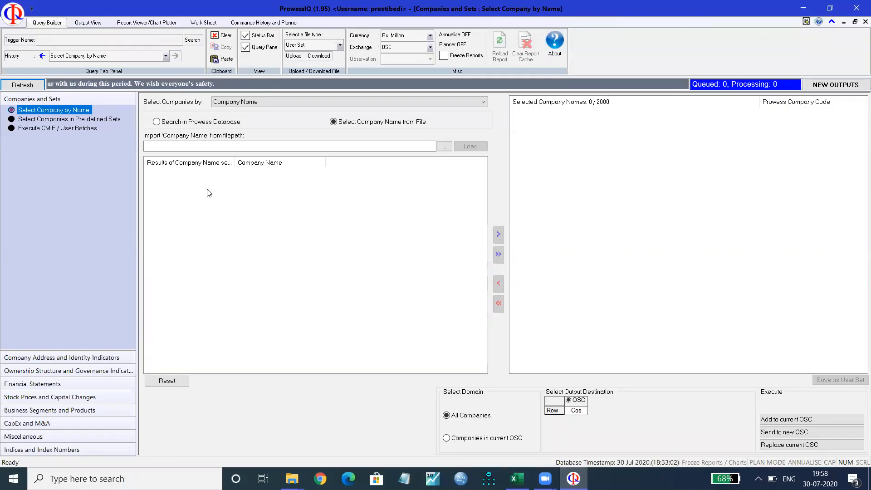
right_click(207, 188)
click(242, 195)
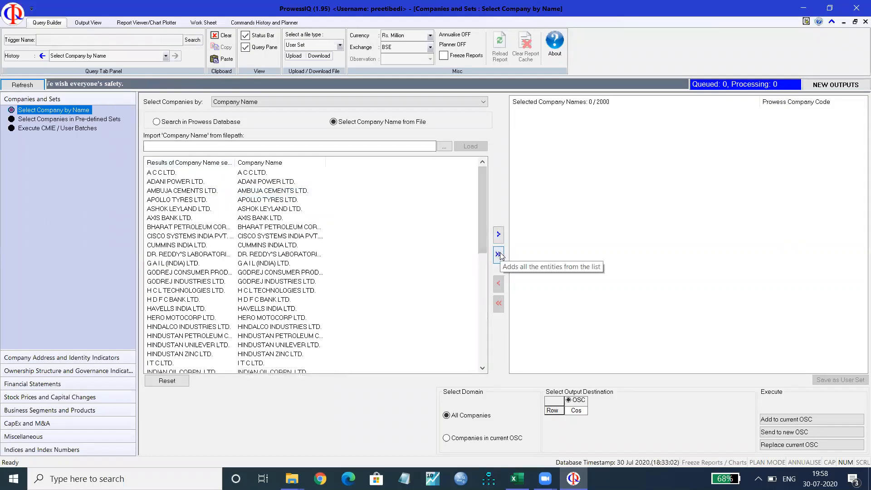
click(500, 252)
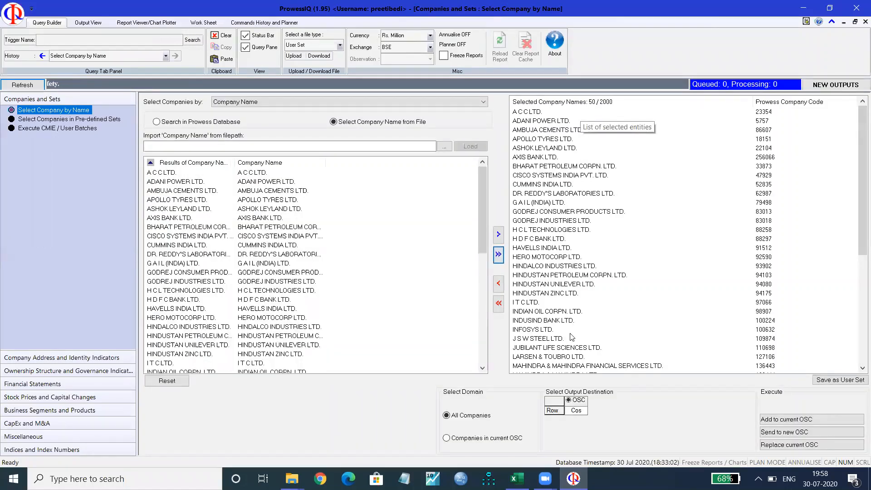
Send the selected companies to a new OSC and load the new output to review the company list
click(786, 433)
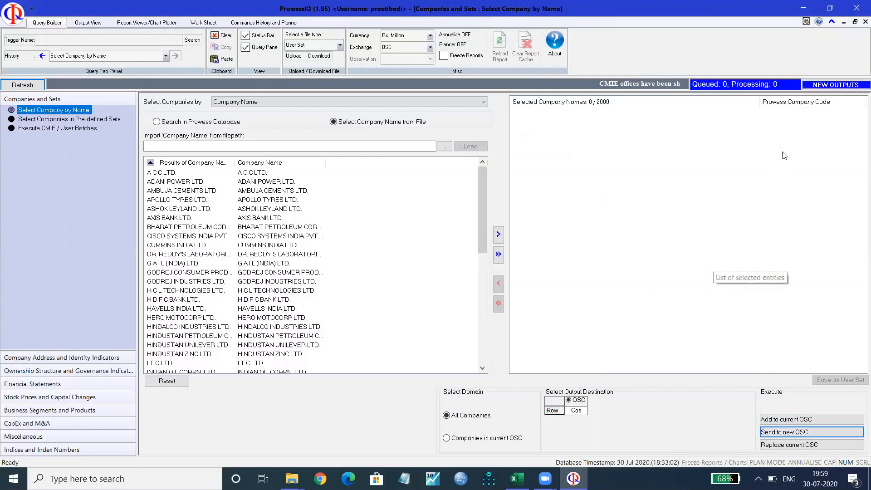
click(834, 80)
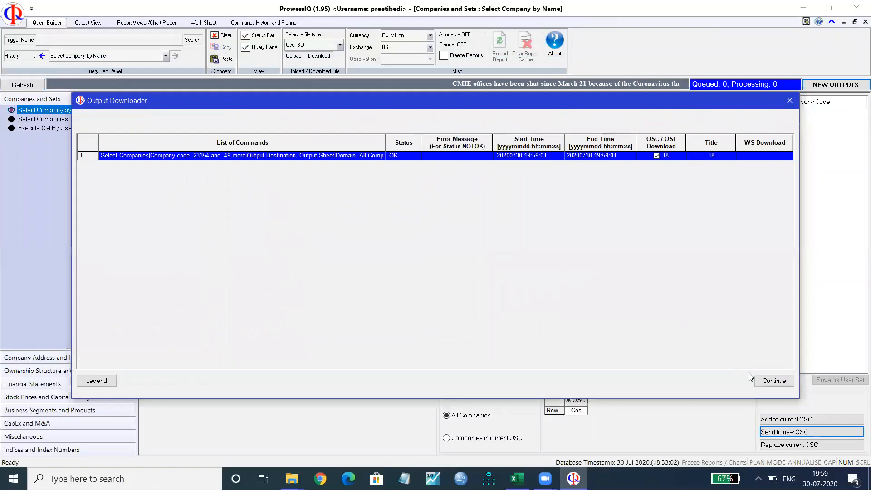
click(772, 381)
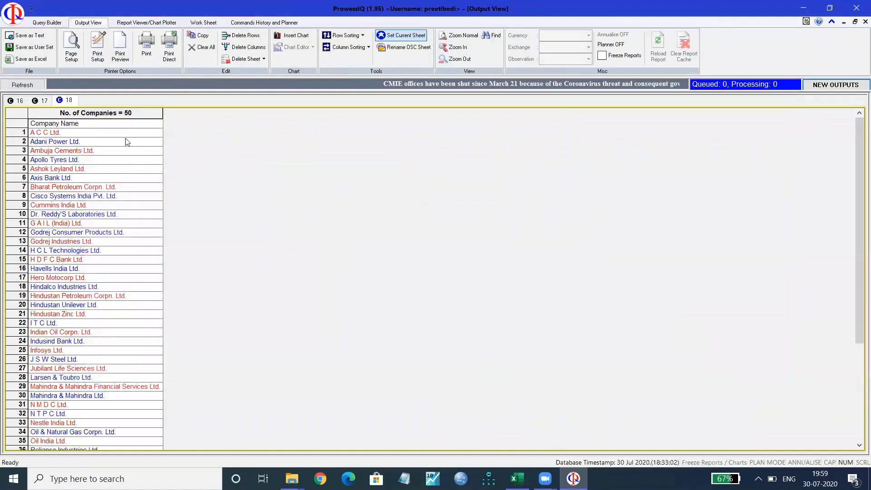
scroll(126, 320, down, 5)
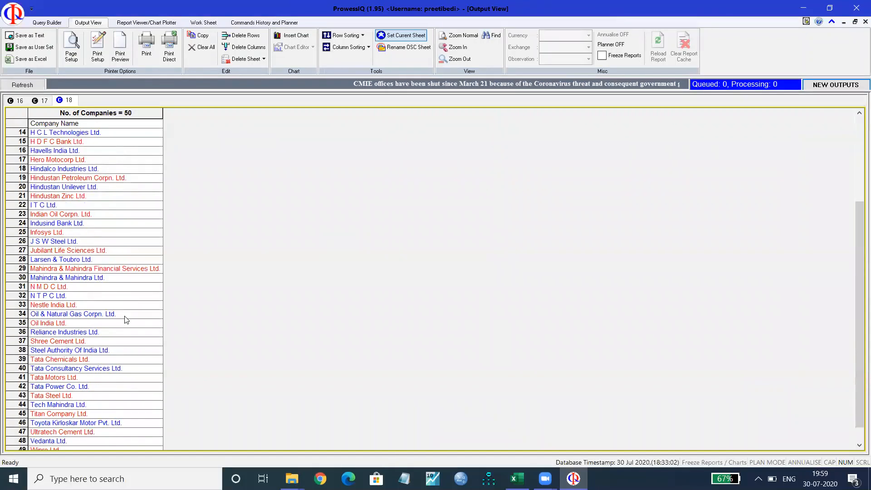
scroll(127, 320, up, 5)
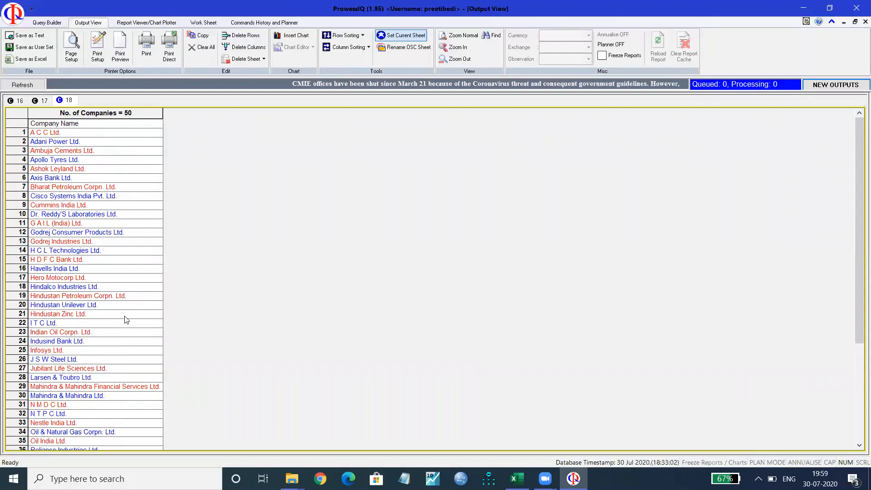
Set up an Annual Financial Statements query with the indicators Total income and Change in stock, in Rs. Crore
click(45, 23)
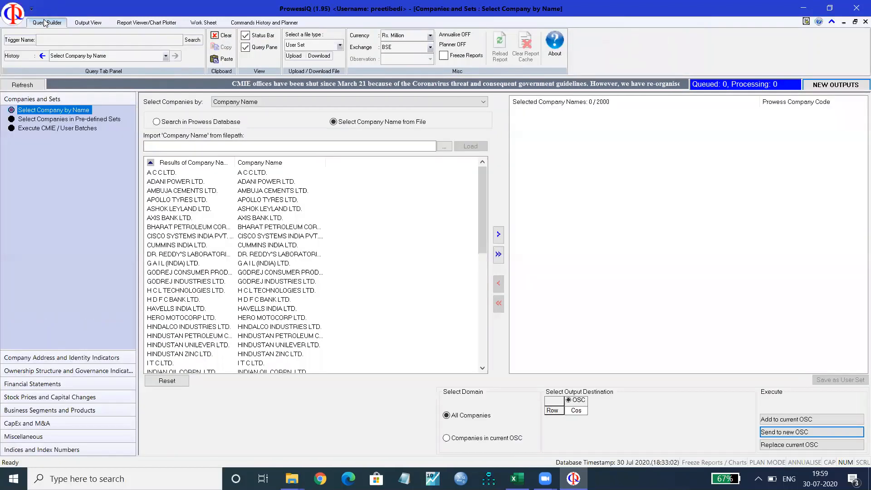
click(33, 385)
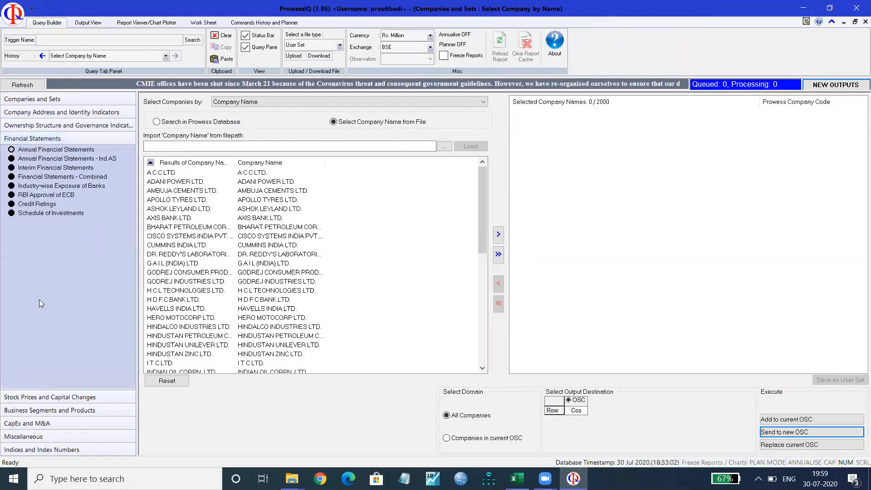
click(19, 150)
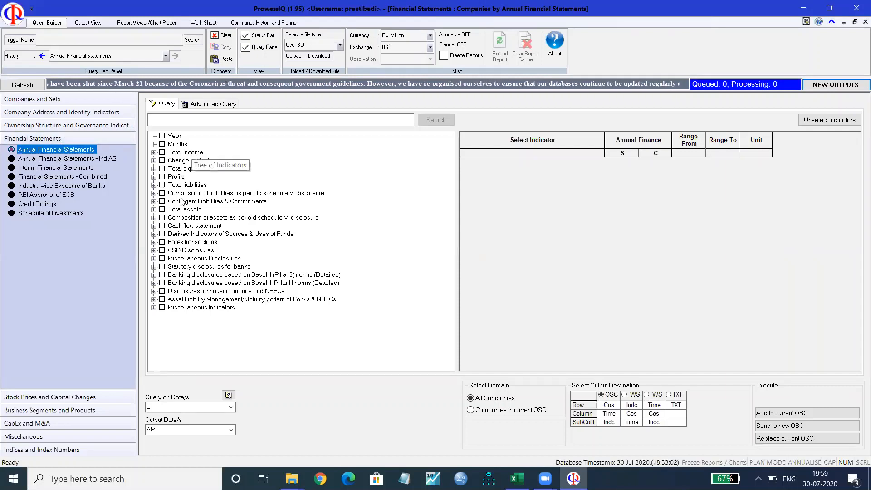
click(162, 152)
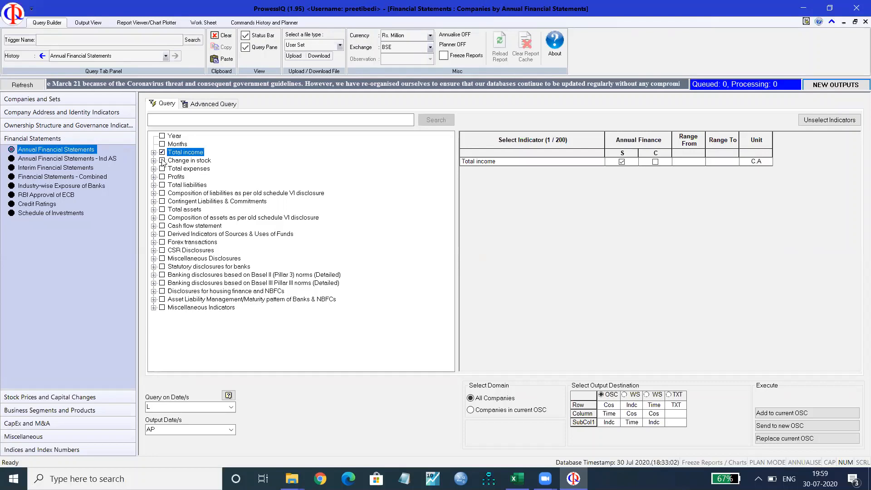
click(162, 161)
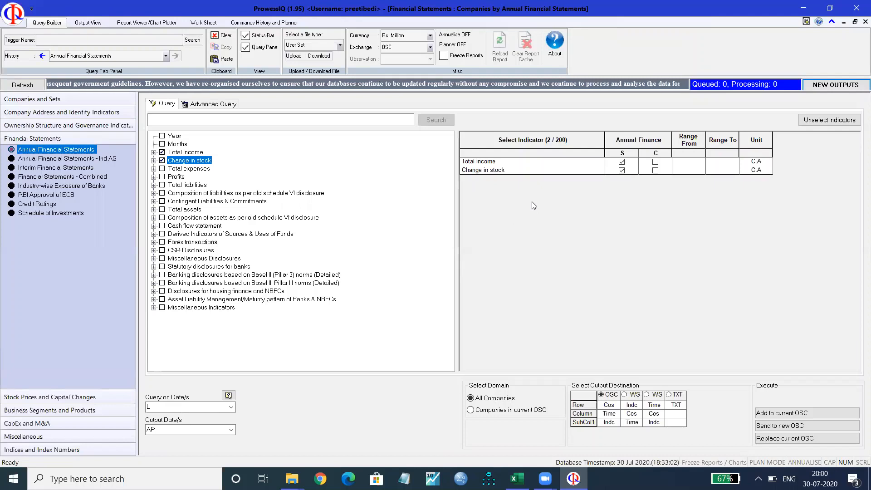
click(429, 36)
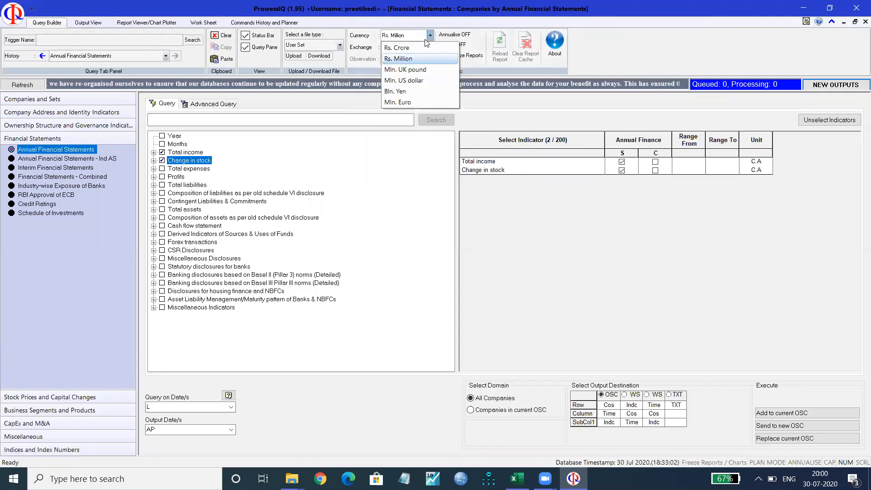
click(413, 47)
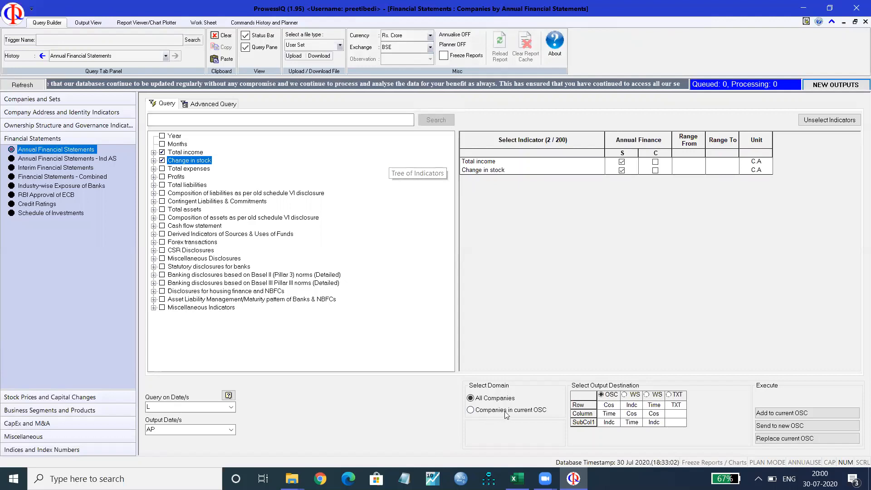
Limit the query domain to companies in the current OSC, add the data to that OSC and load the new output
click(472, 410)
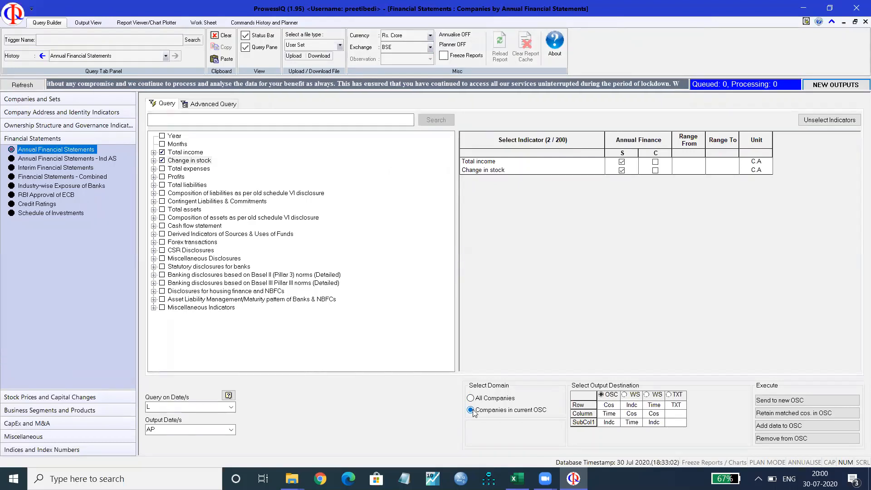
click(776, 427)
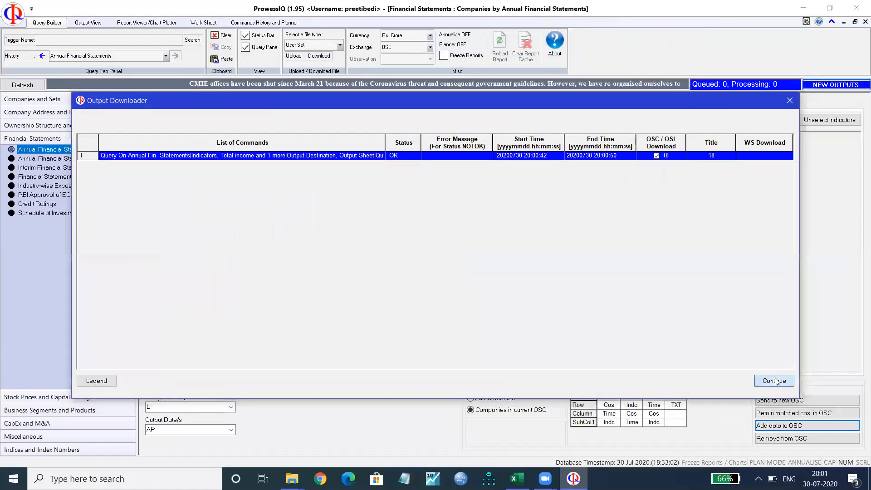
click(775, 380)
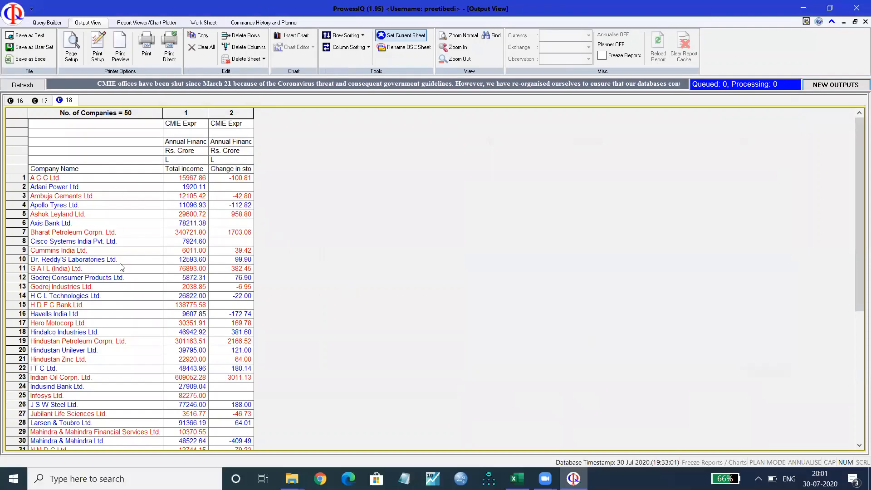
Review the company rows and the period headings of the Total income and Change in stock columns in the output sheet
scroll(131, 318, down, 7)
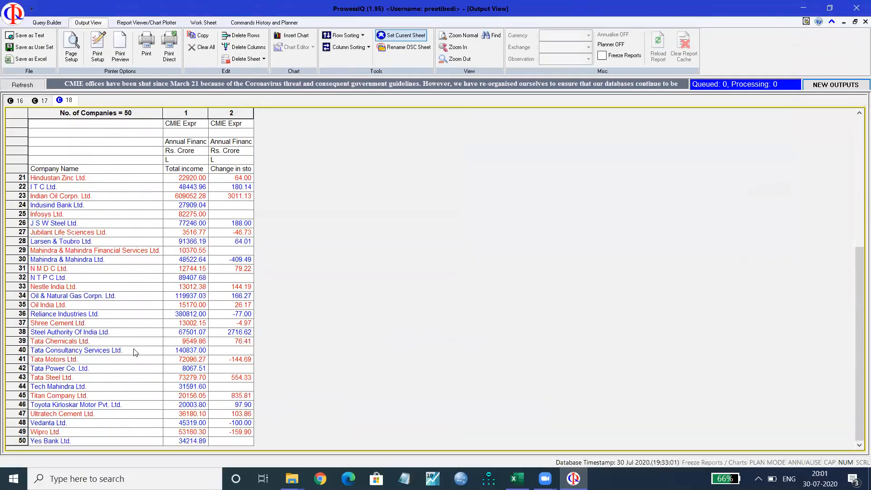
scroll(134, 353, up, 4)
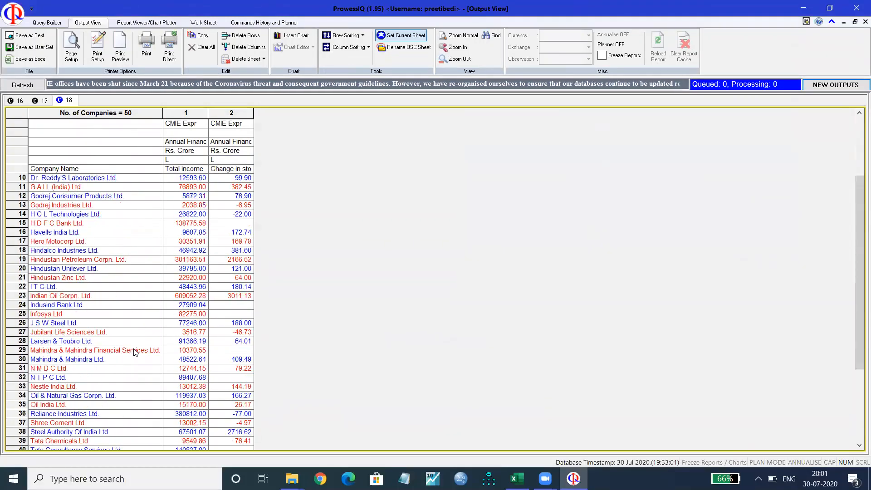
scroll(134, 352, up, 3)
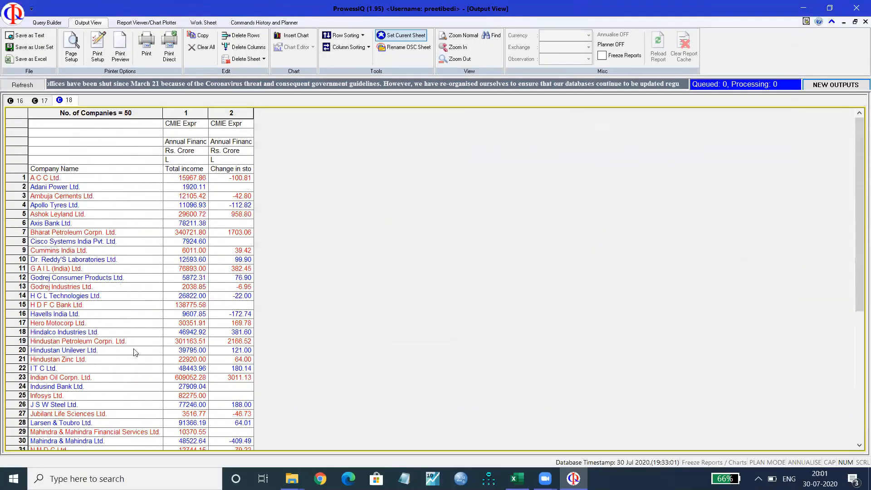
click(186, 159)
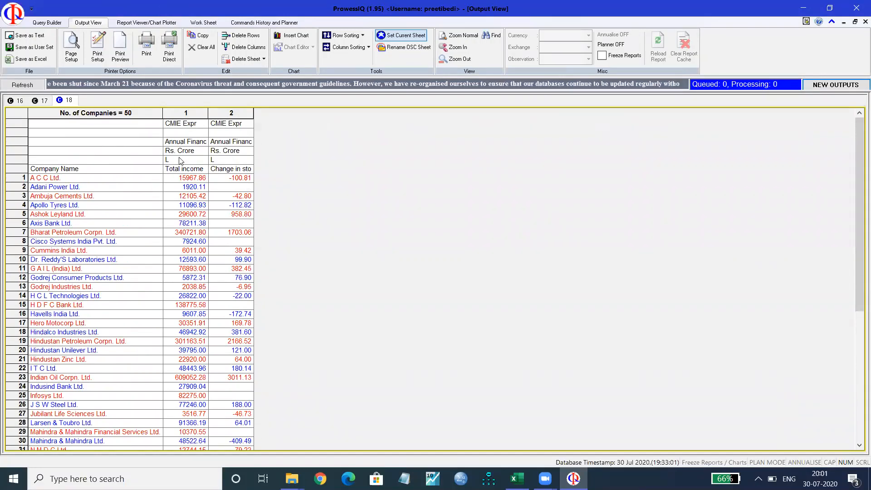
click(220, 161)
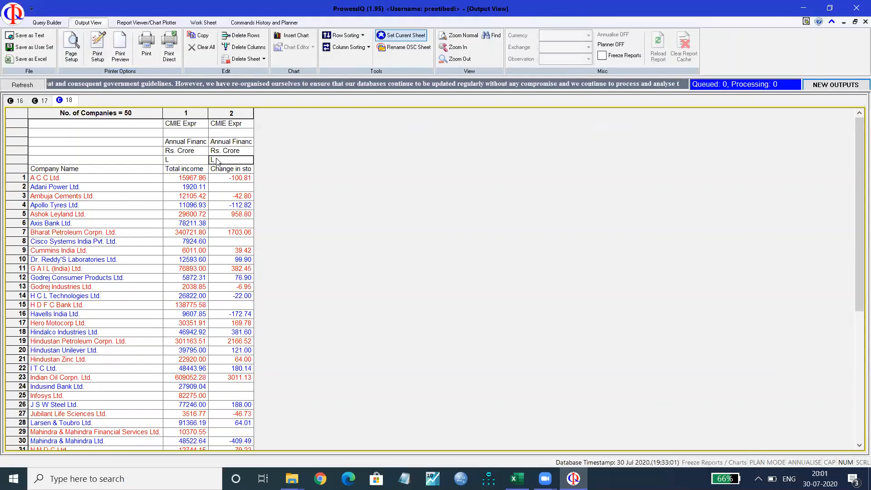
Set the query date of the Annual Financial Statements query to L10, add the data to the current OSC and load the new output
click(47, 23)
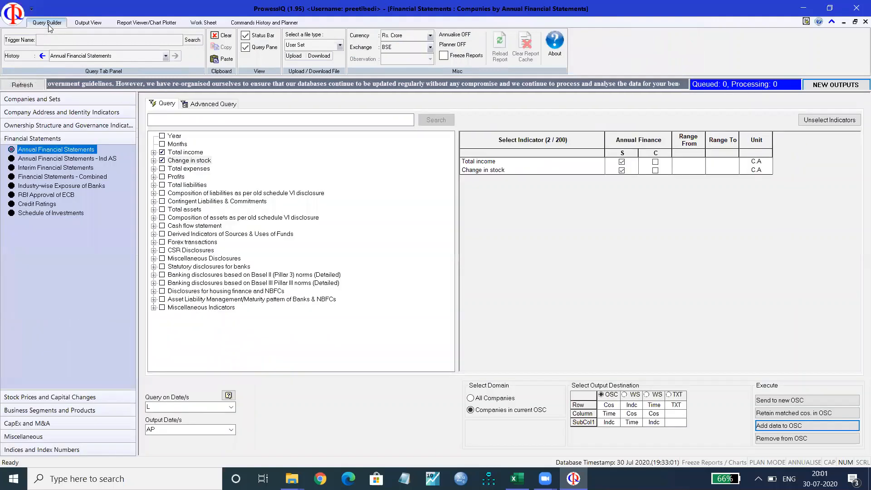
click(159, 406)
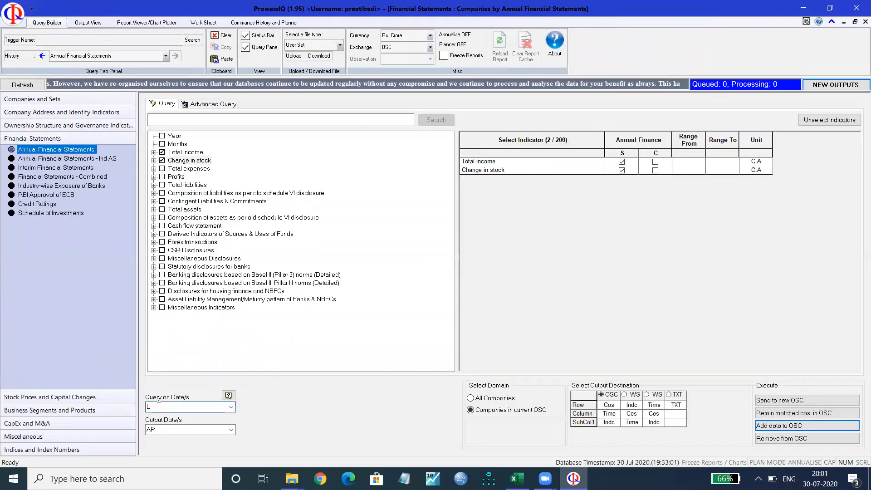
text(10)
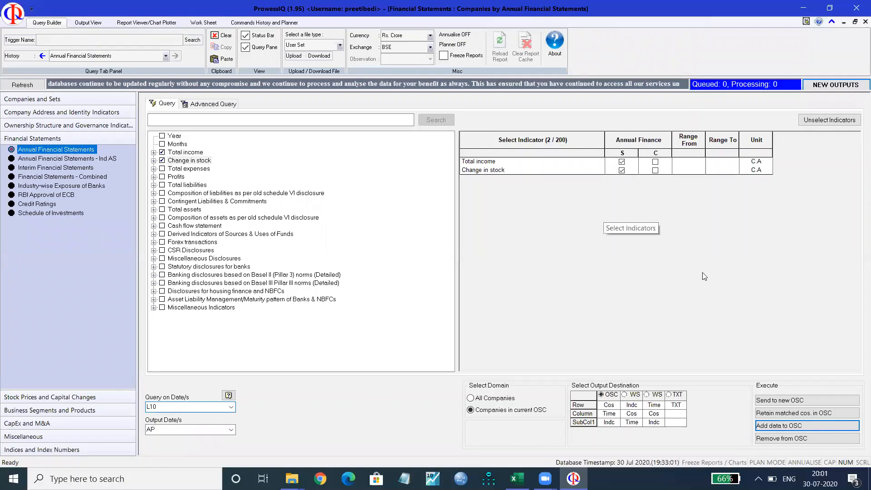
click(775, 425)
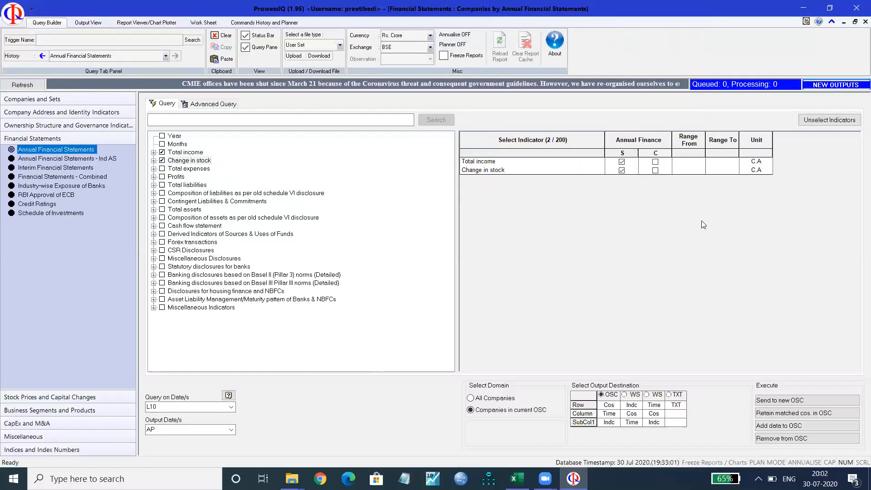
click(839, 88)
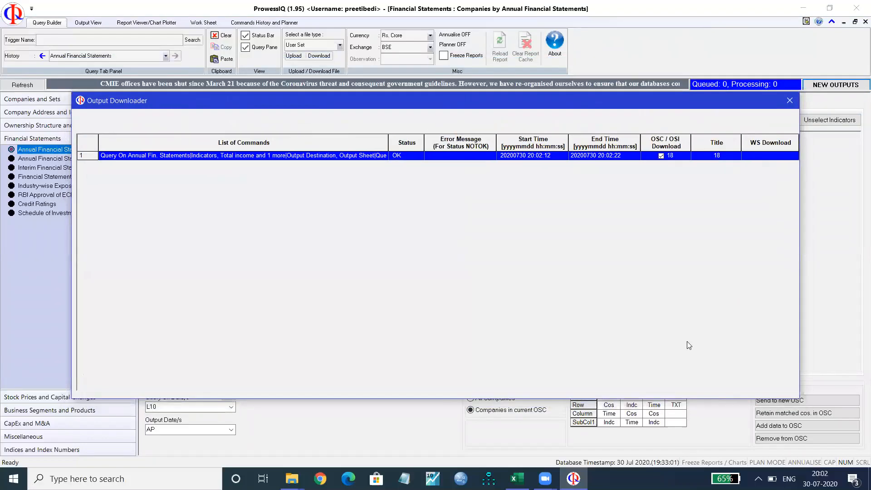
click(769, 380)
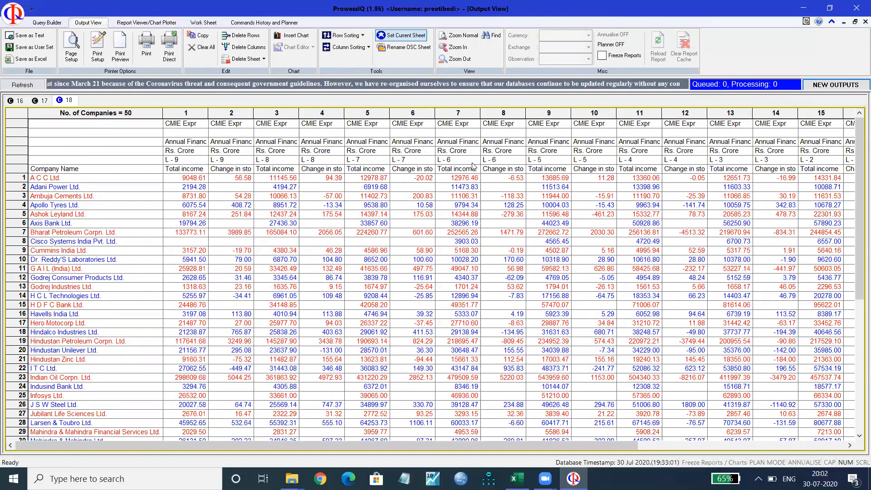
Examine the period headings of the Total income and Change in stock columns from L - 9 to L across the output sheet
scroll(677, 169, right, 4)
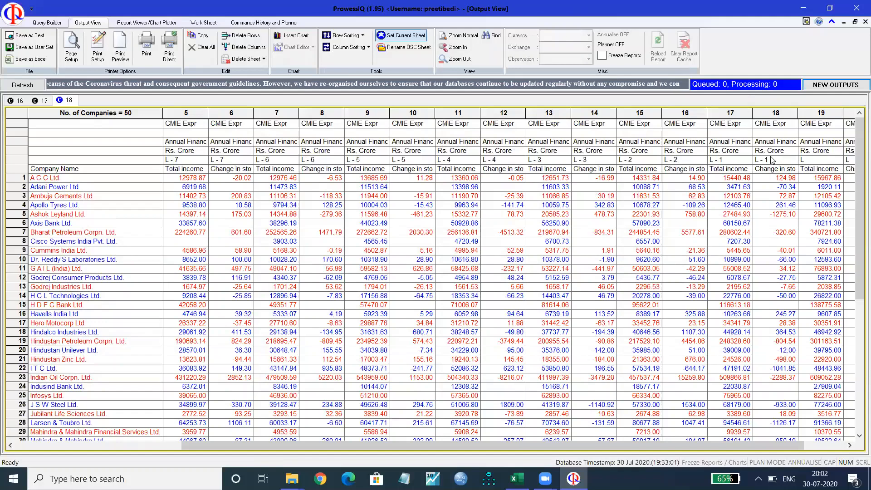
click(849, 446)
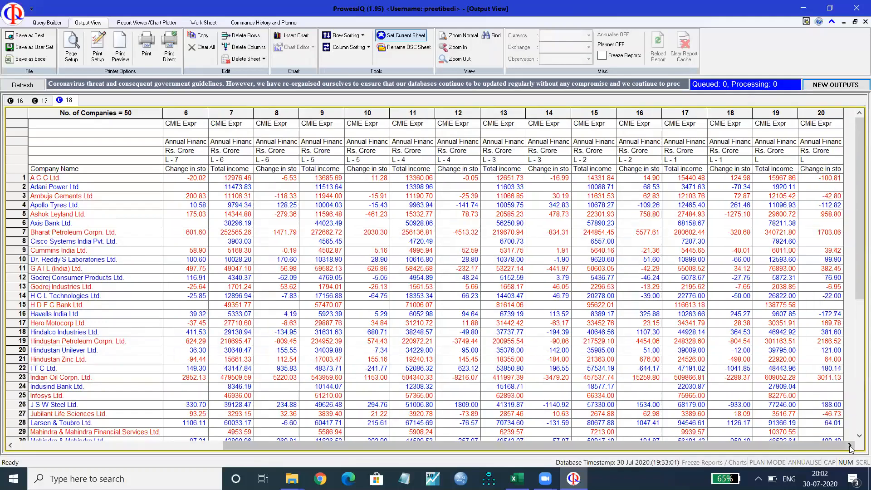
click(820, 163)
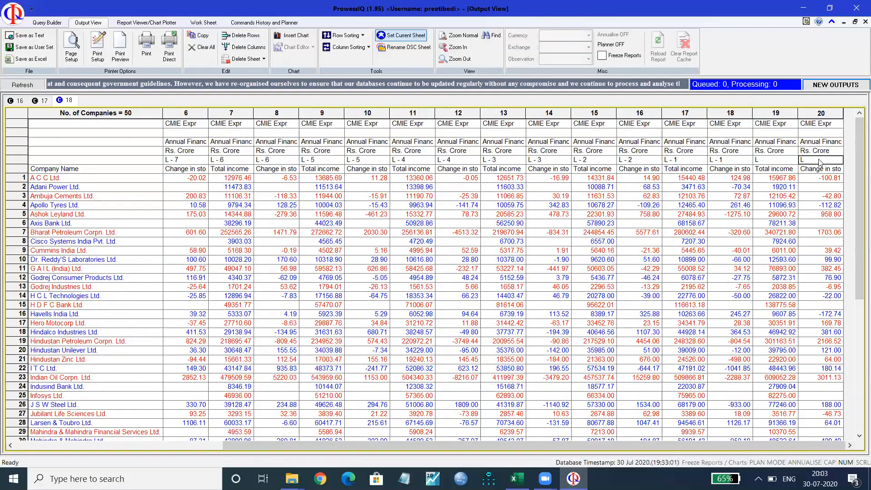
key(Left)
key(Left)
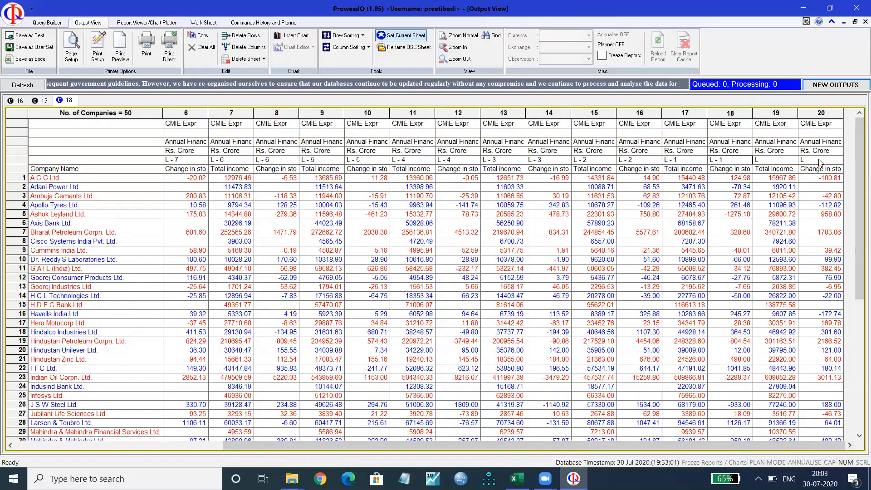
key(Left)
key(Left)
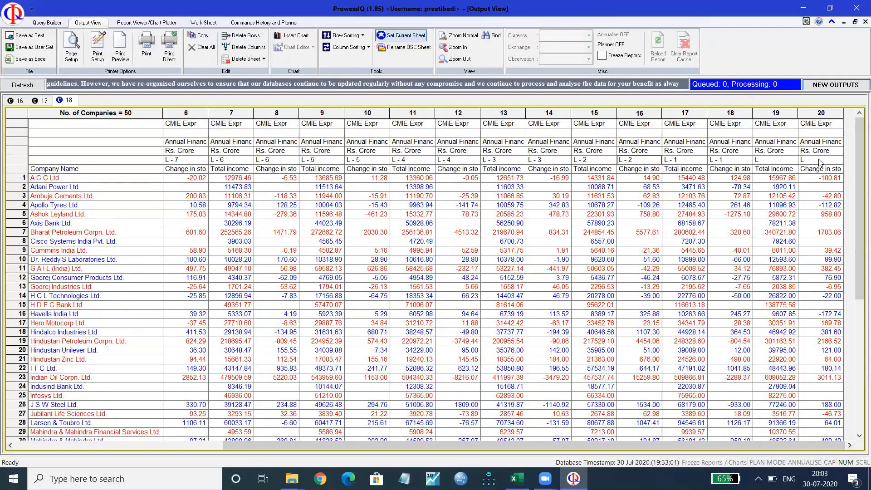
key(Left)
key(Left)
key(Left)
key(Left)
key(Left)
key(Left)
key(Left)
key(Left)
key(Left)
key(Left)
key(Left)
key(Left)
key(Left)
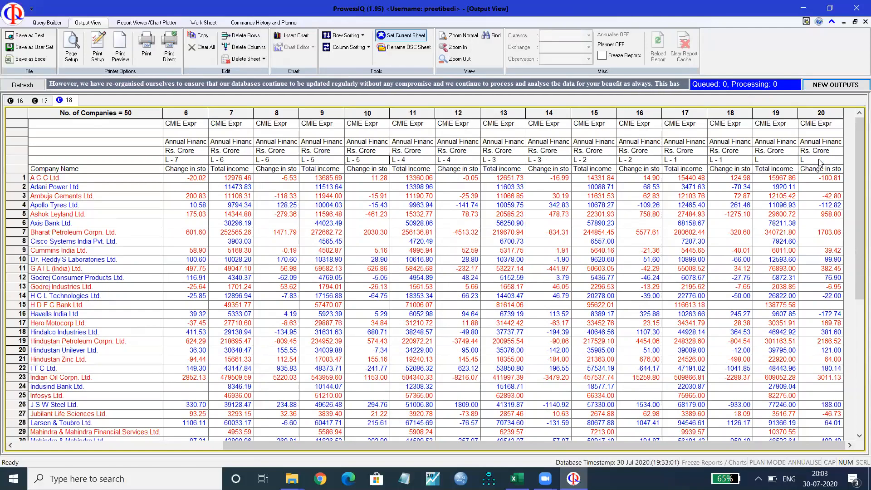
key(Left)
key(Left)
key(Left)
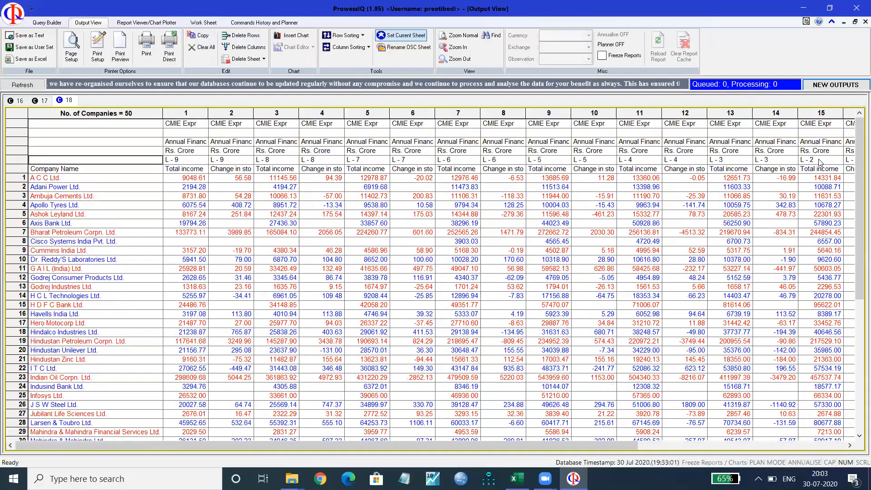
key(Right)
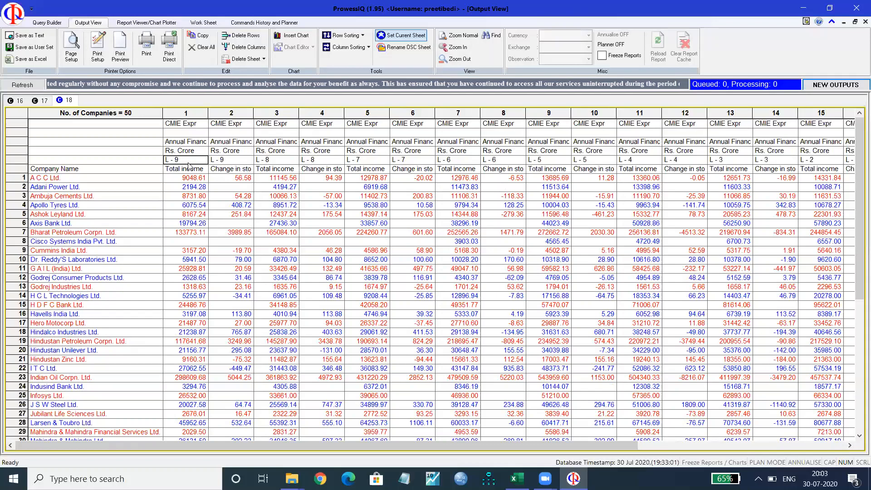
key(Right)
key(Right)
key(Right)
key(Right)
key(Right)
key(Right)
key(Right)
key(Right)
key(Right)
key(Right)
key(Right)
key(Right)
key(Right)
key(Right)
key(Right)
key(Right)
key(Right)
key(Right)
key(Right)
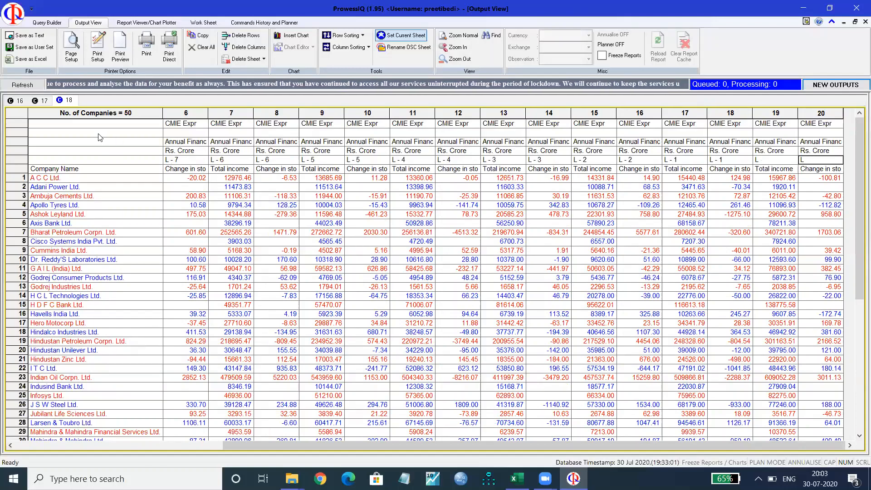
Export the entire output sheet to the Desktop as an Excel file named Book1
click(38, 60)
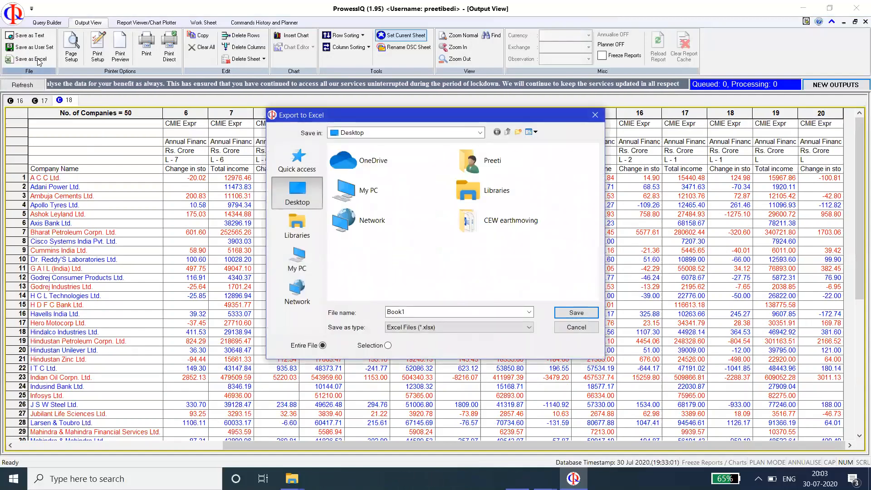
click(302, 194)
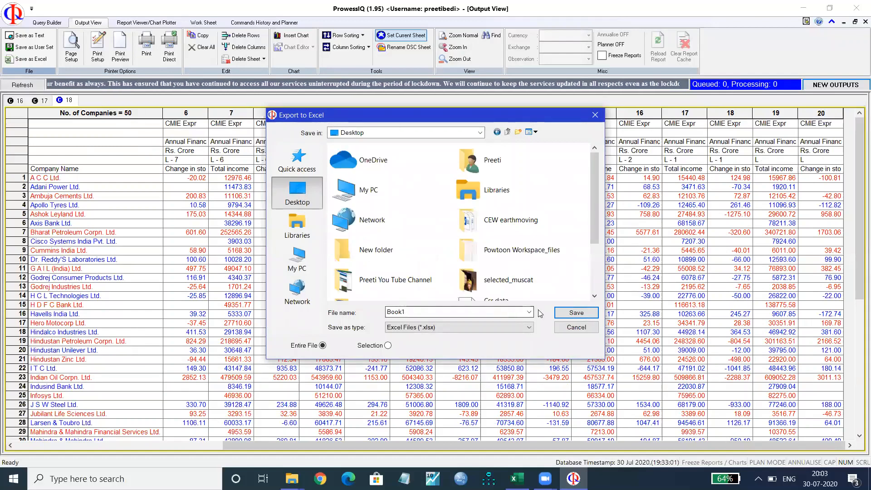
click(566, 312)
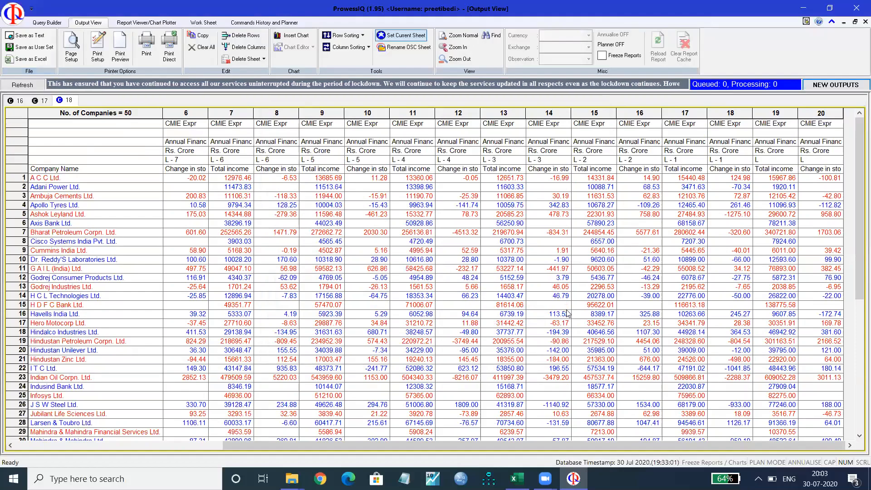
Open the exported Book1 workbook from the desktop in Excel and review its indicator columns from the first to the last period
click(802, 8)
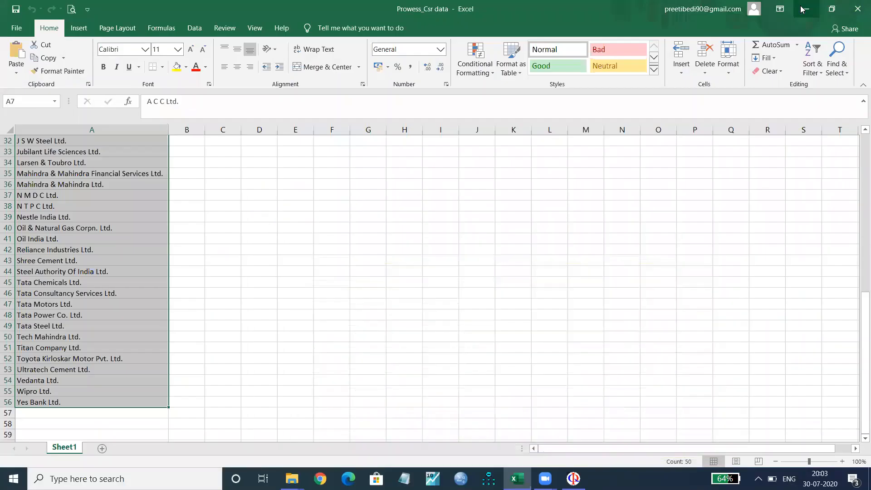
click(802, 8)
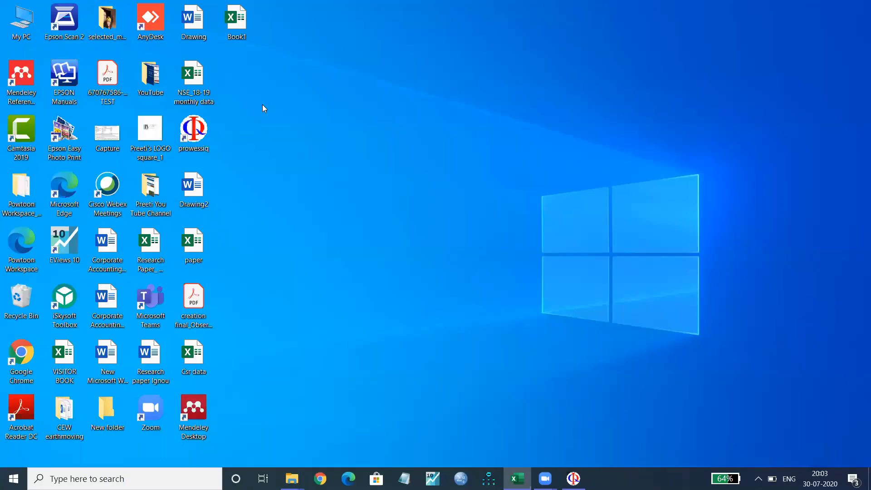
double_click(240, 16)
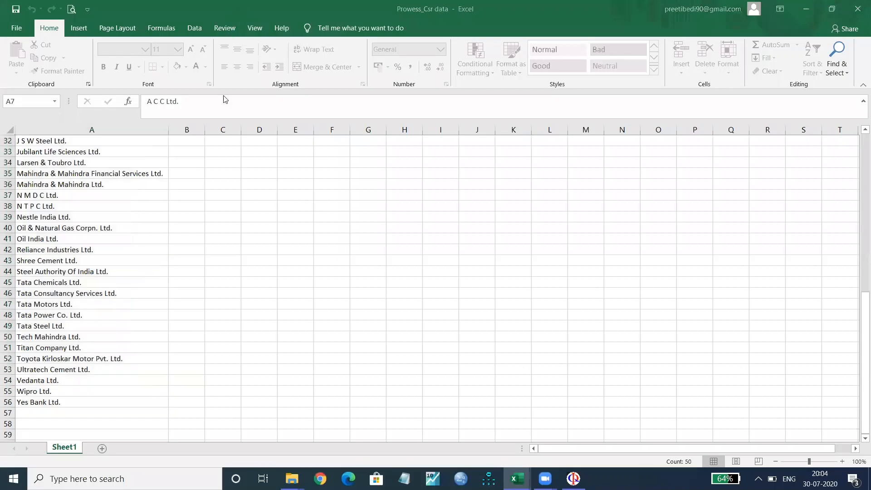
click(347, 206)
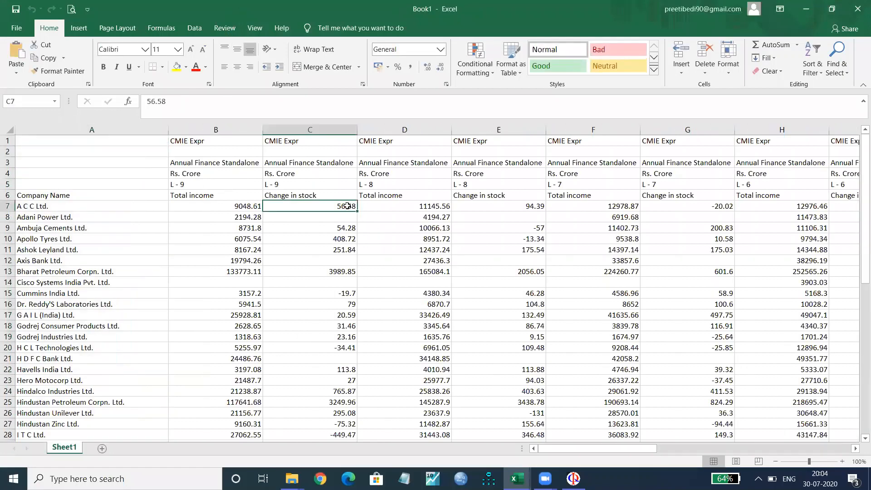
scroll(347, 206, right, 6)
scroll(347, 206, right, 2)
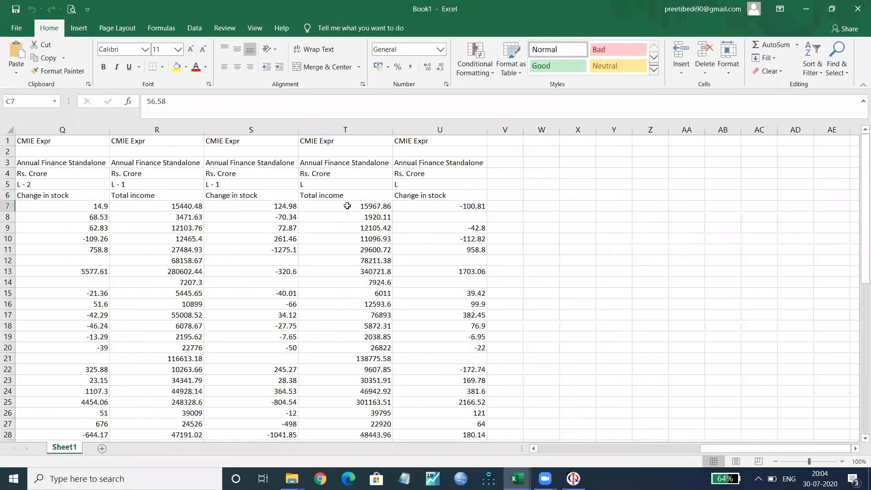
scroll(347, 206, left, 8)
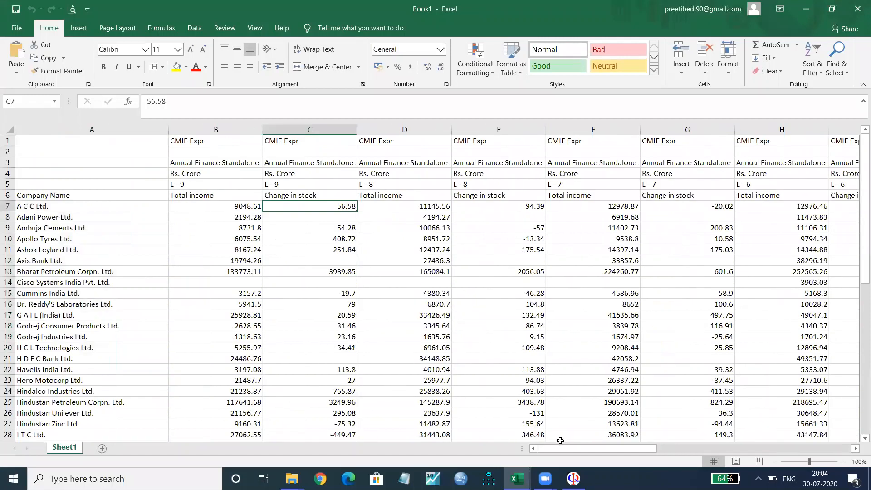
Switch back to ProwessIQ, open the selection of companies in pre-defined sets and look through the BSE, NSE, COSPI and listed-company sets
click(573, 479)
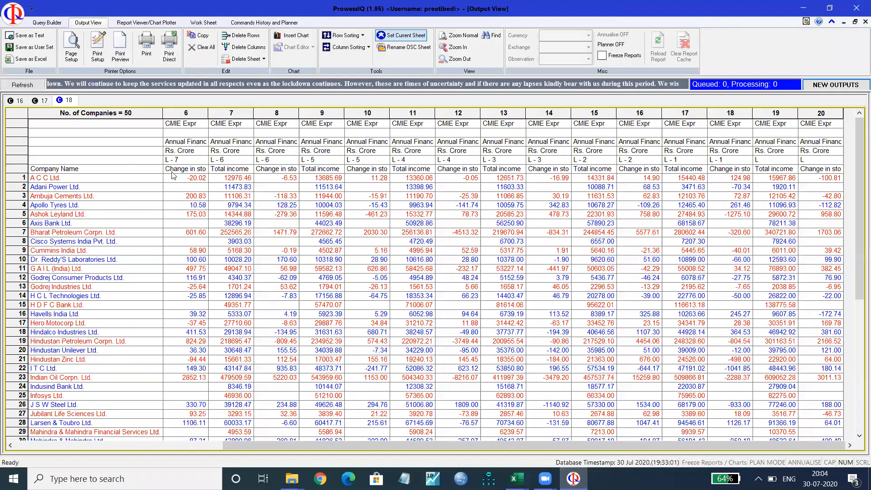
click(48, 22)
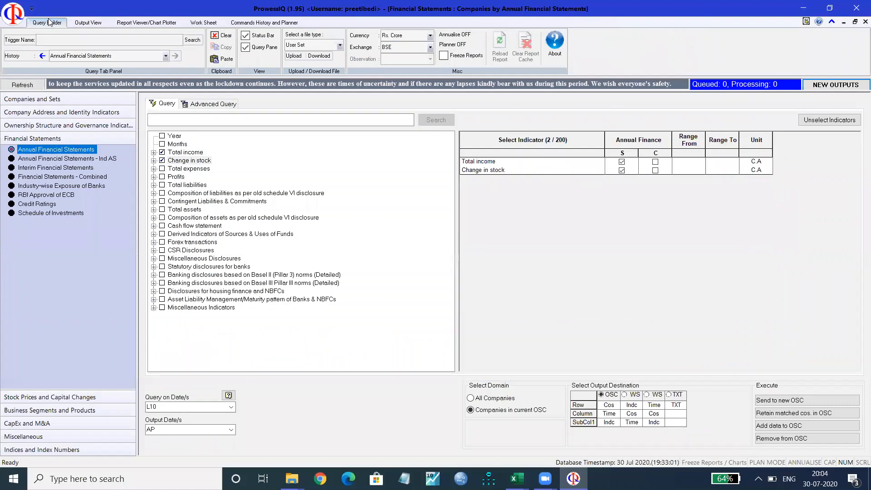
click(54, 100)
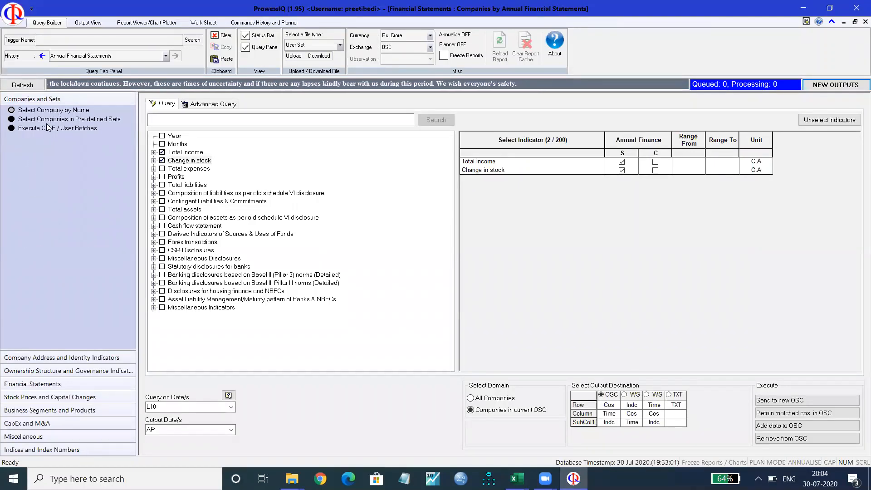
click(50, 120)
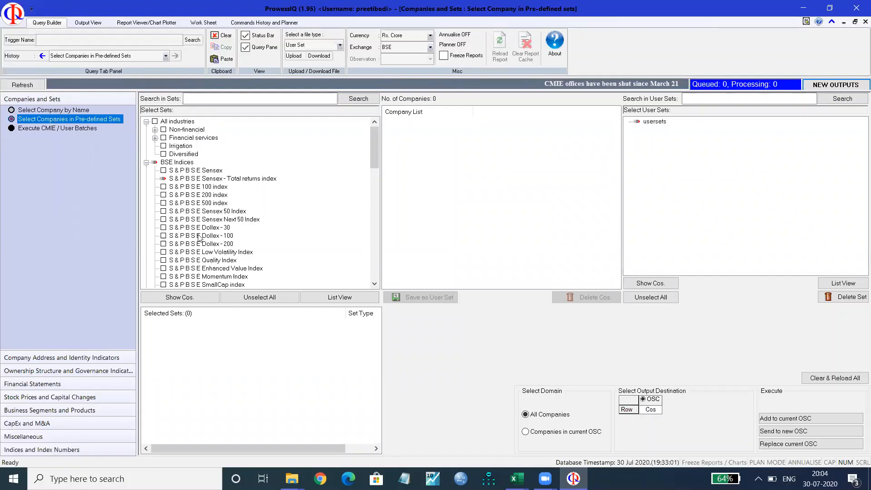
scroll(198, 247, down, 1)
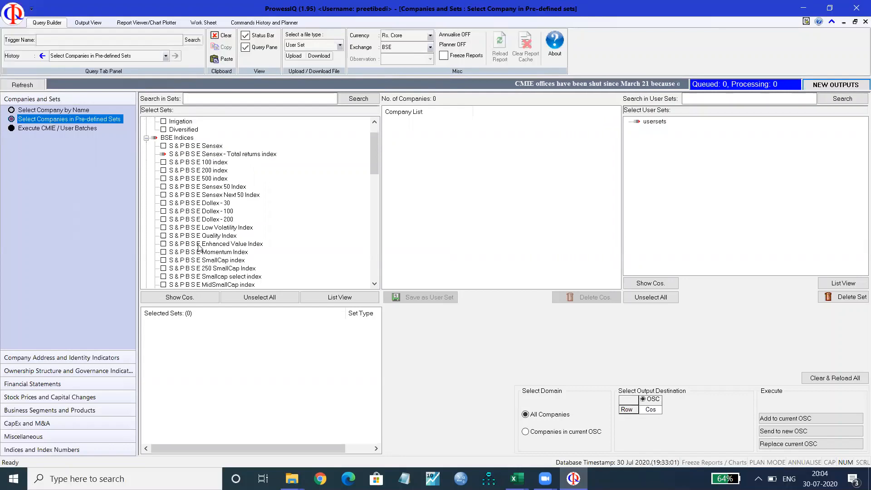
scroll(199, 247, down, 7)
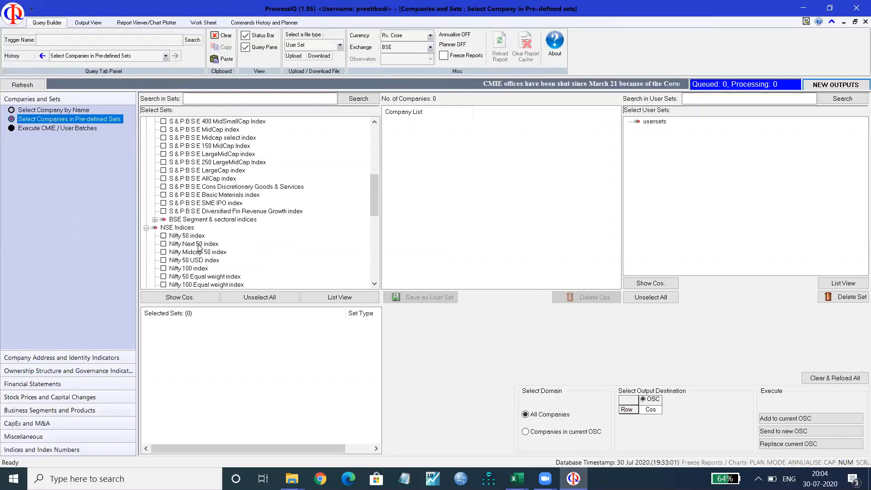
scroll(198, 248, down, 4)
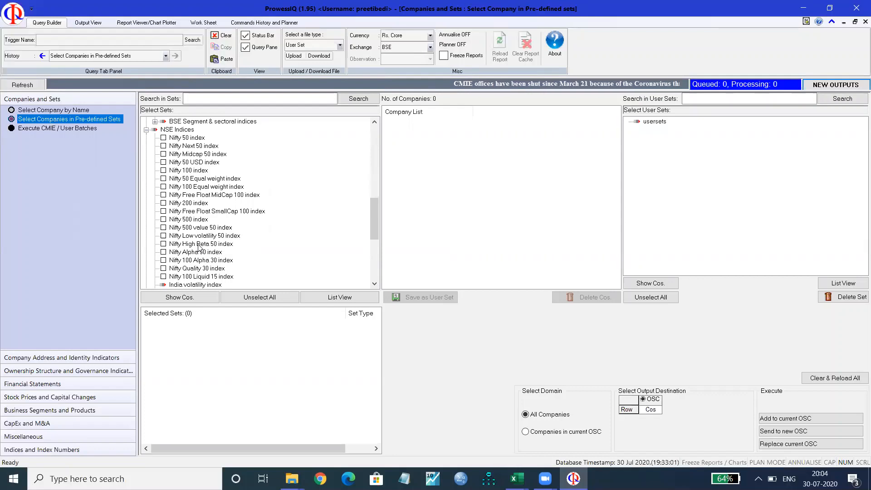
scroll(198, 247, down, 7)
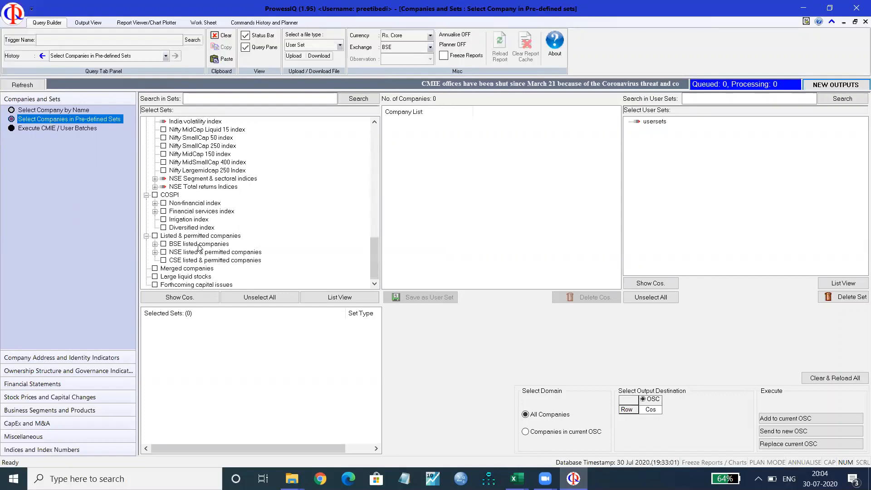